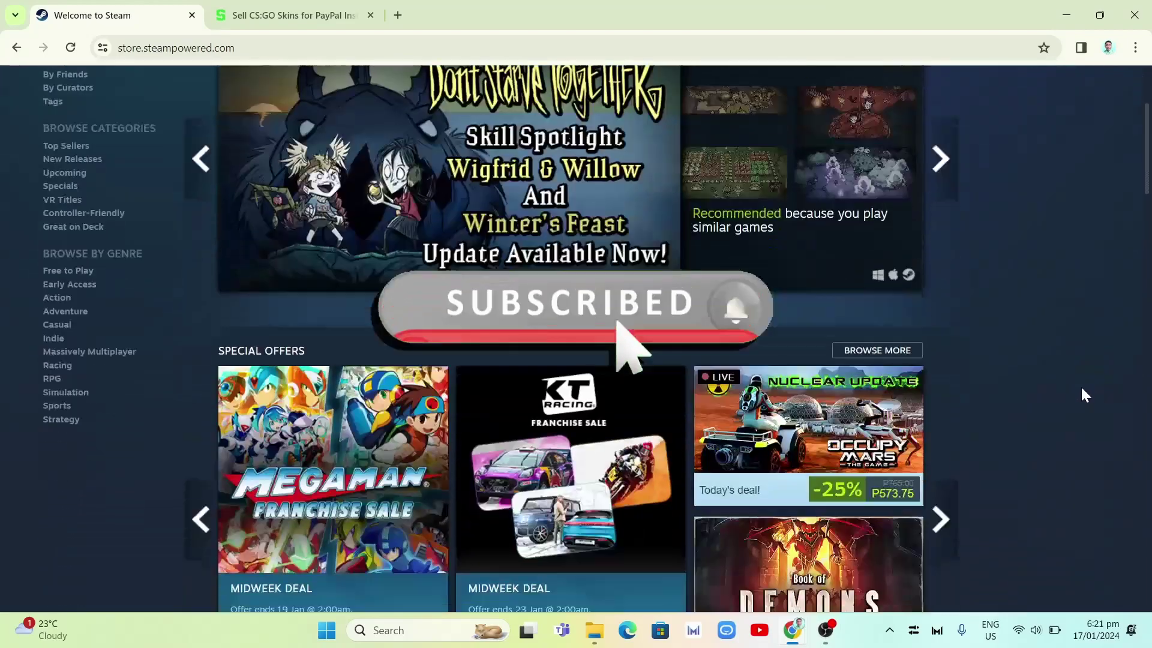
Step: Scroll up and down through the Steam Store front page's featured titles and special offers
scroll(1083, 393, down, 2)
scroll(1082, 393, down, 1)
scroll(1083, 393, up, 6)
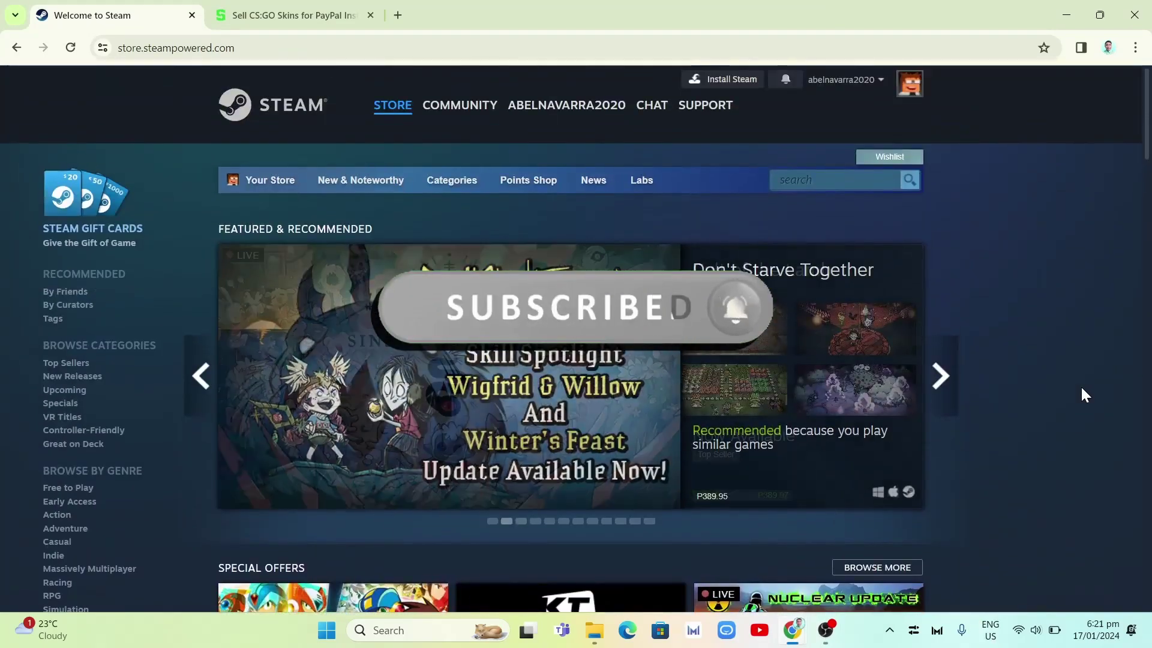
scroll(1083, 394, down, 4)
scroll(1084, 394, down, 6)
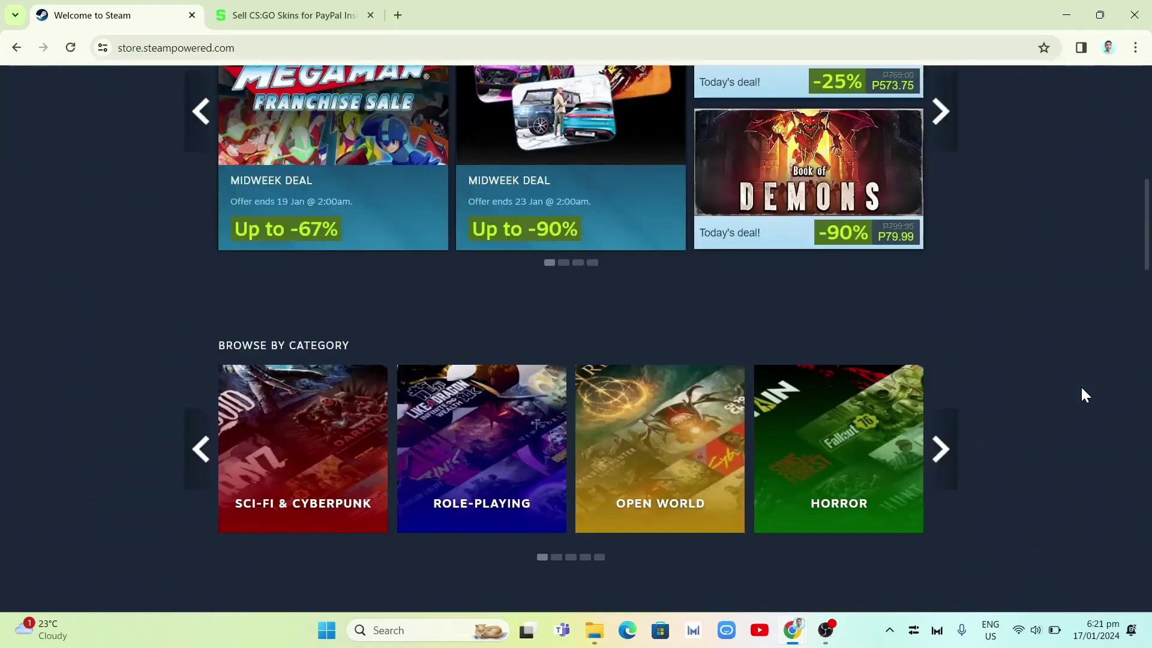
scroll(1081, 389, down, 5)
scroll(1082, 388, up, 7)
scroll(1081, 389, up, 5)
scroll(1082, 389, up, 2)
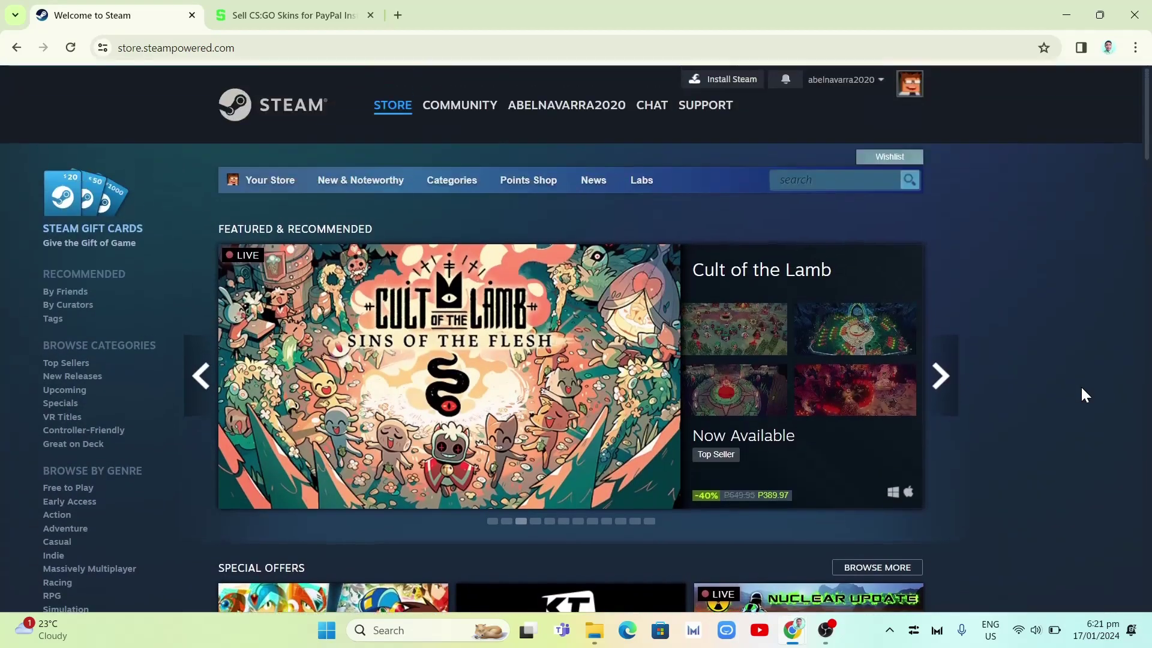
scroll(1082, 389, down, 1)
scroll(1081, 388, up, 1)
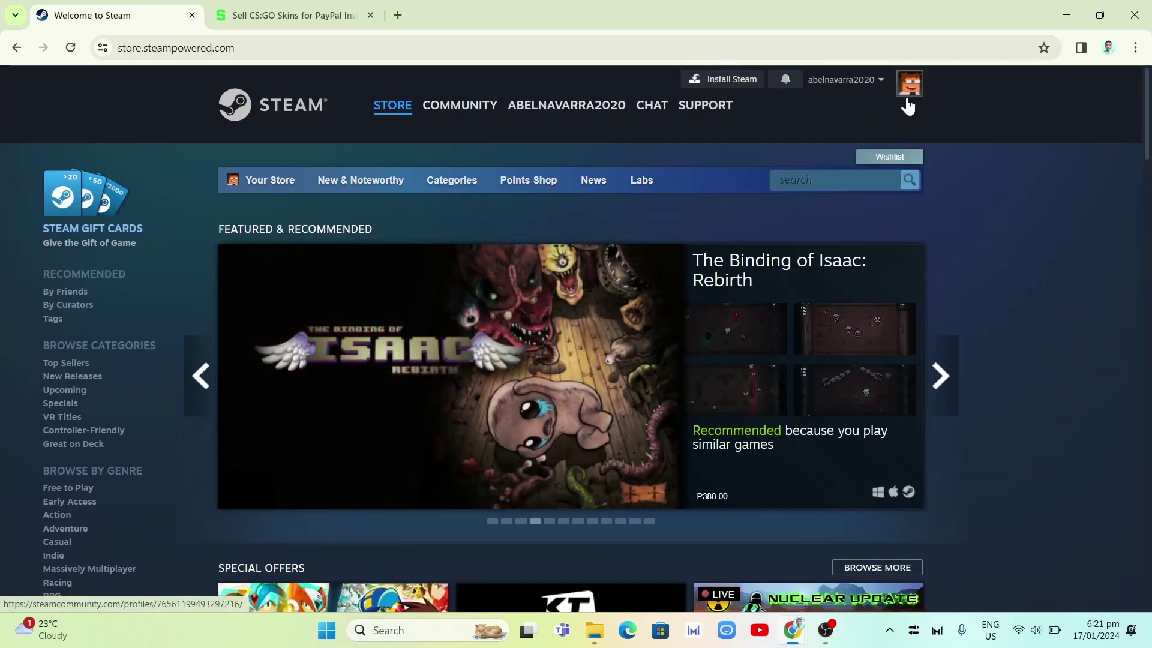
Step: Go to Account details from the account menu and highlight the ₱0.00 wallet balance
click(857, 84)
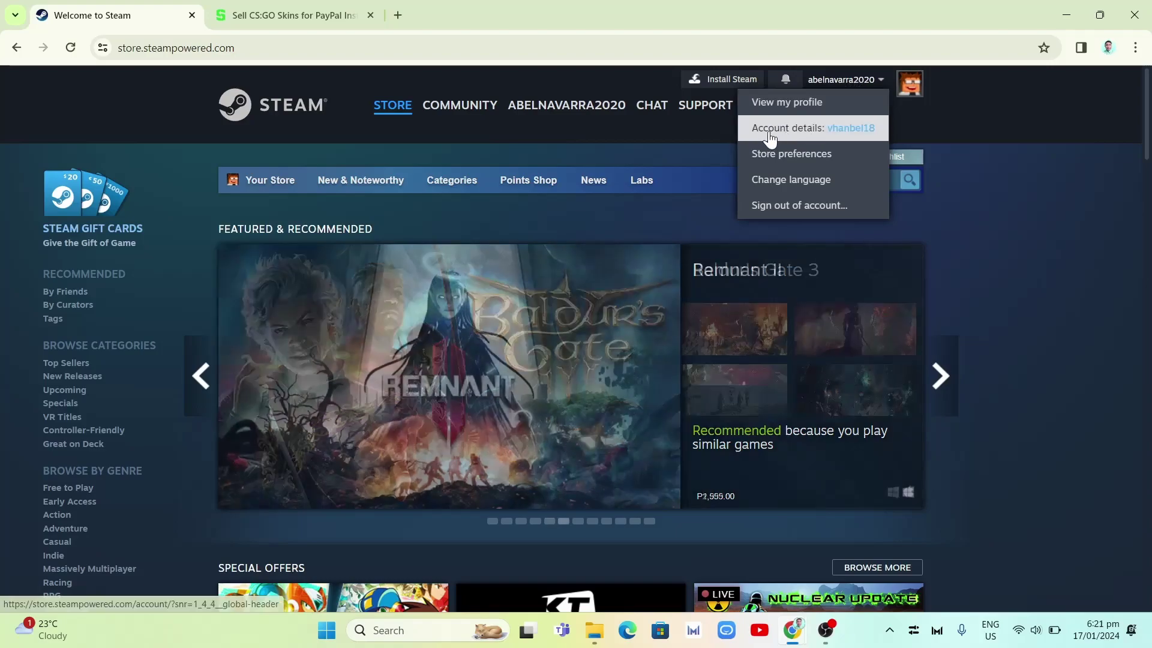
click(791, 131)
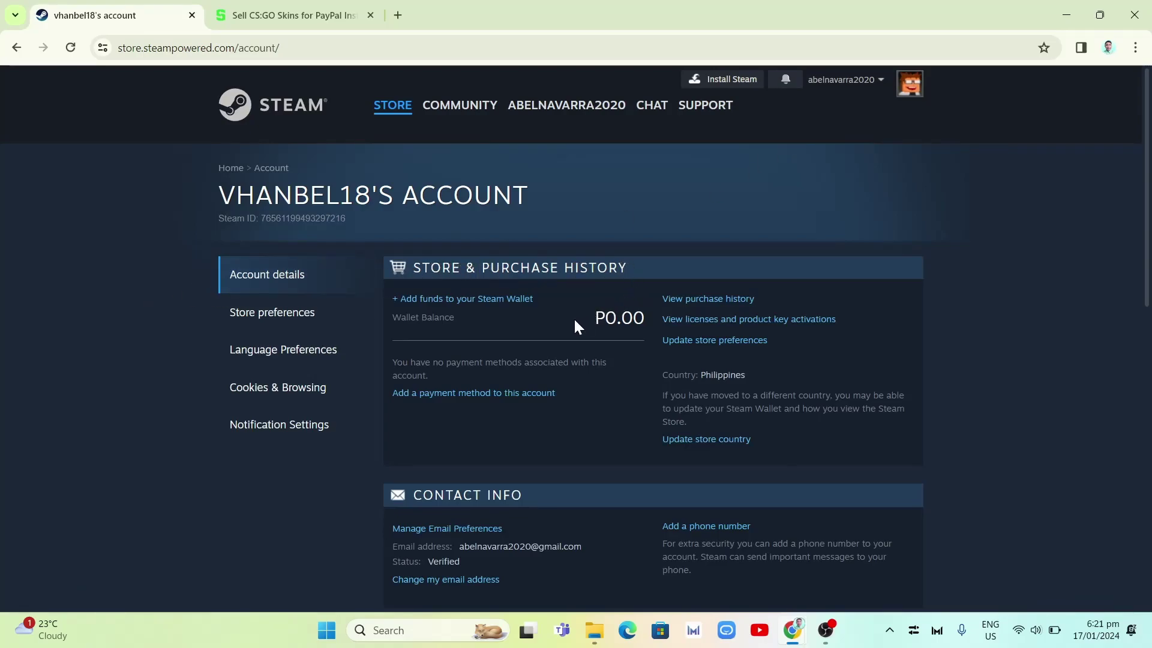
mouse_move(574, 323)
mouse_down()
mouse_move(392, 318)
mouse_move(535, 324)
mouse_move(537, 315)
mouse_up()
click(436, 318)
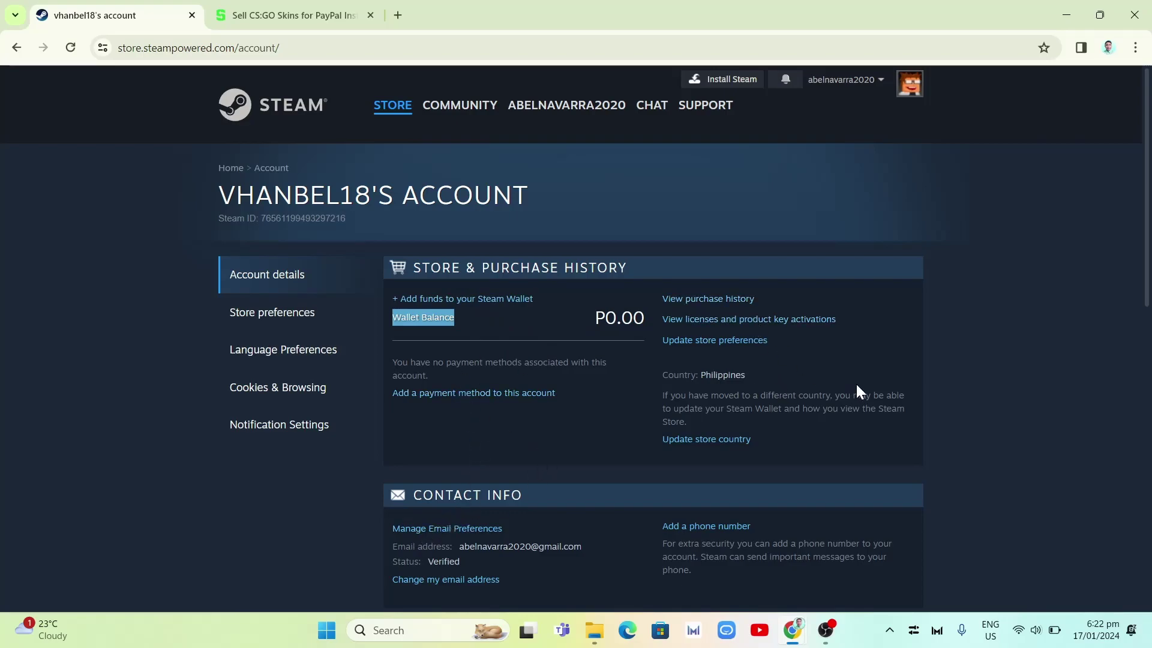
scroll(852, 414, down, 8)
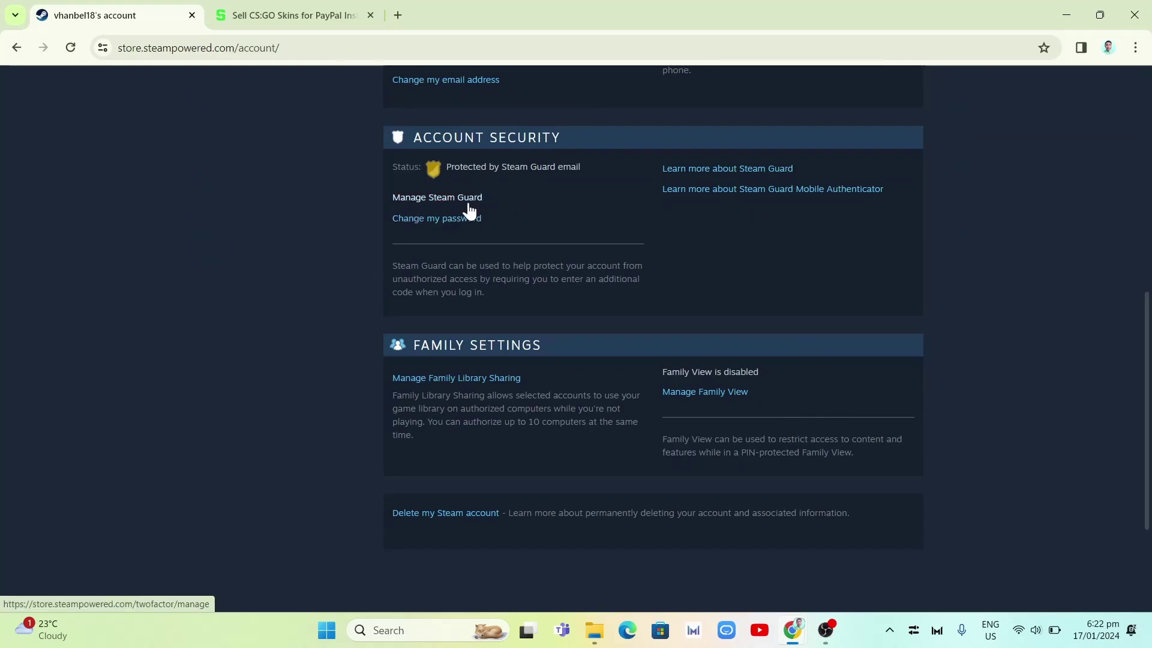
scroll(805, 304, up, 6)
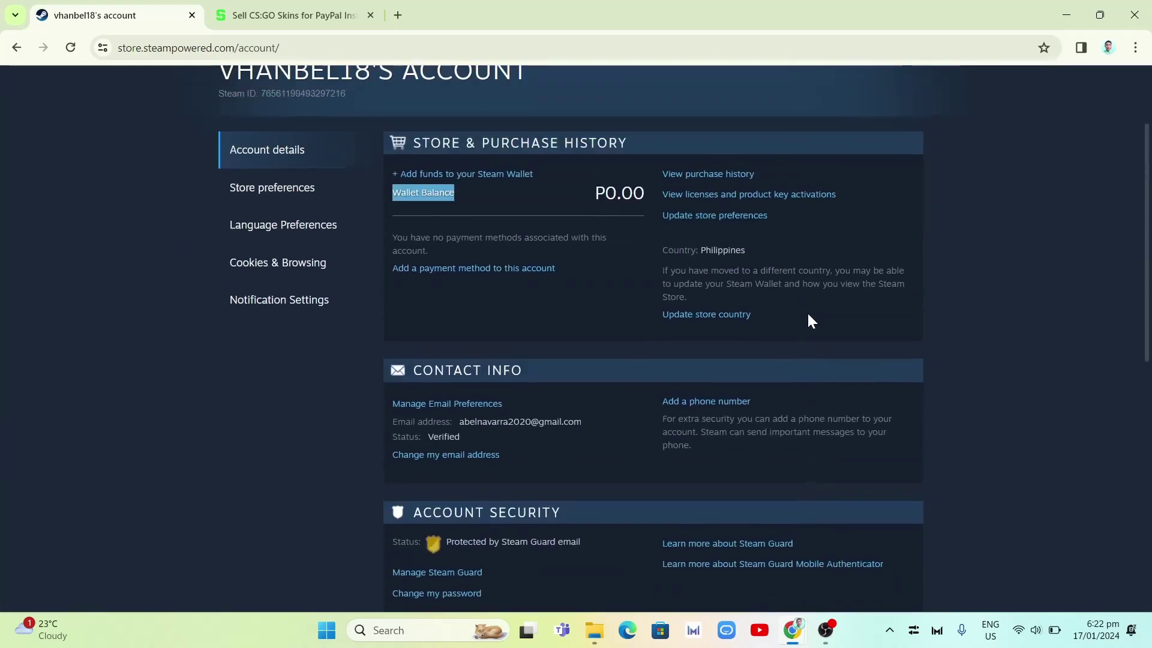
scroll(906, 369, up, 2)
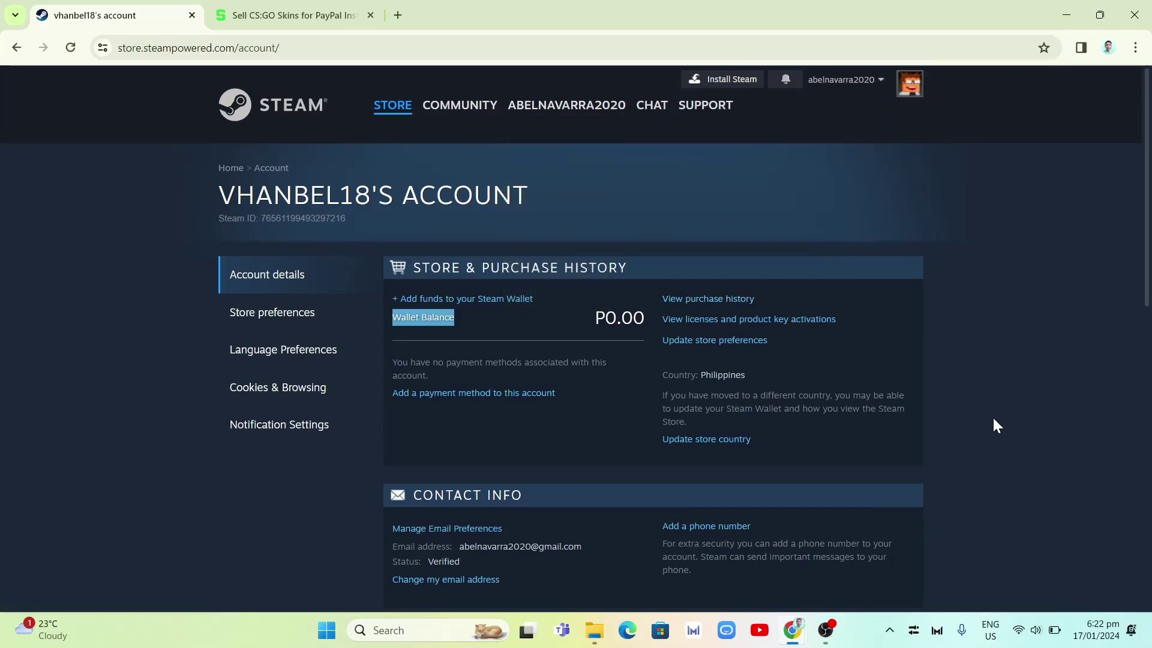
drag(1143, 243, 1142, 237)
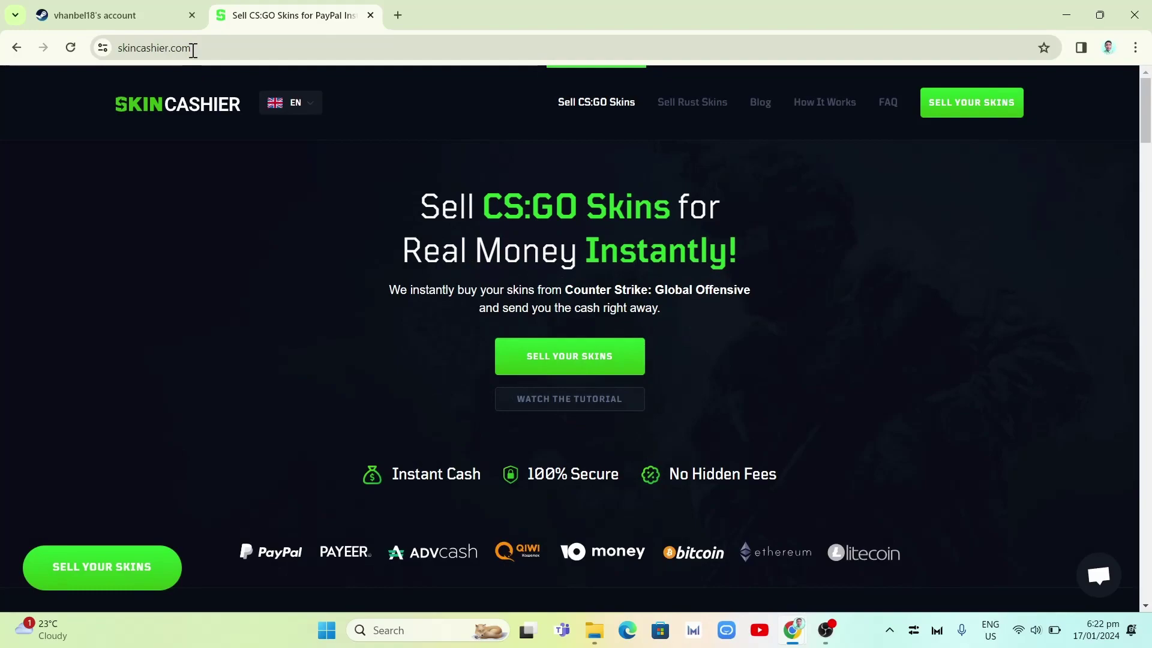
Step: On SkinCashier, start 'Sell Your Skins' to bring up the Steam sign-in popup
drag(192, 47, 128, 54)
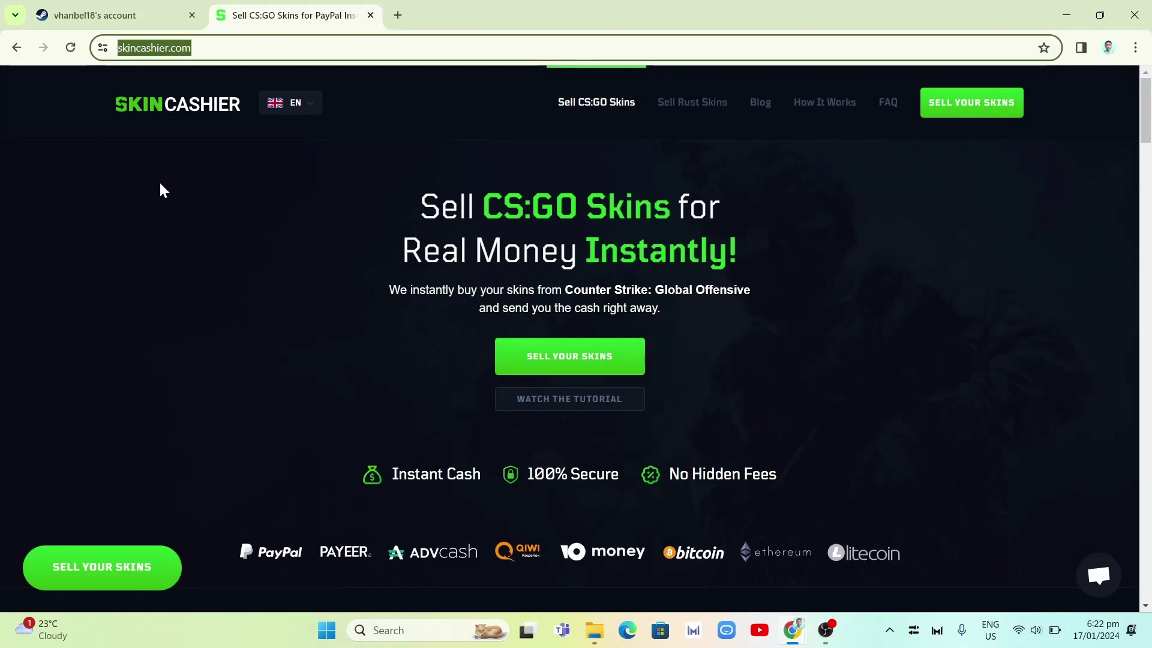
click(183, 231)
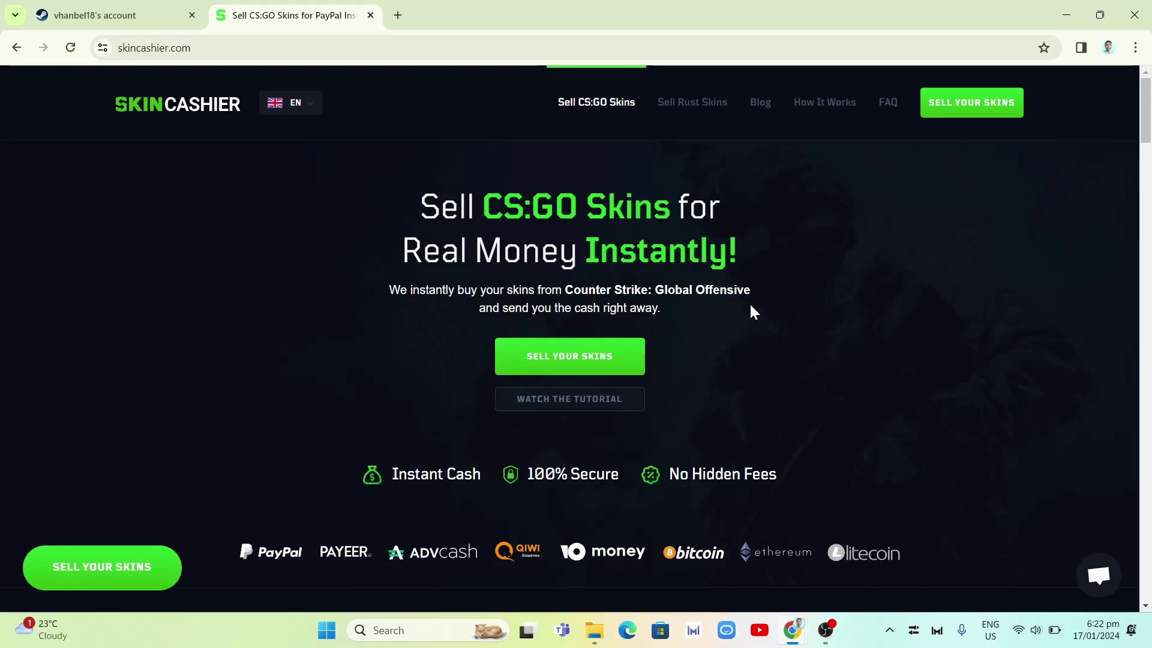
click(579, 367)
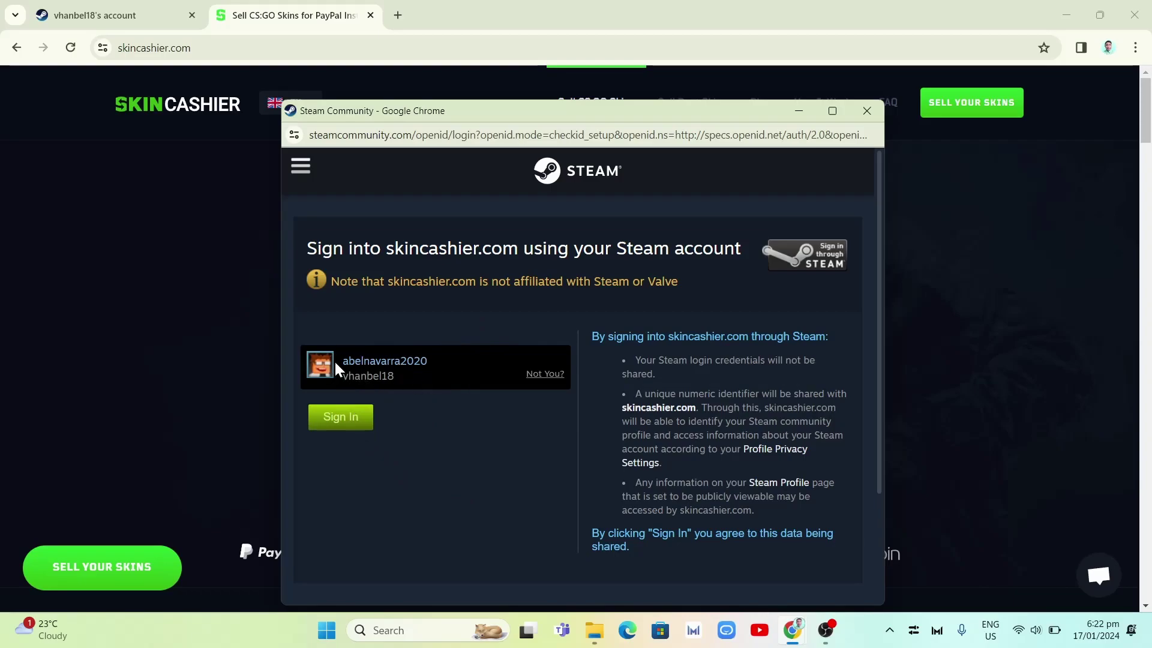
Step: Sign into skincashier.com with Steam, then close the e-mail and trade URL form unfilled
click(355, 422)
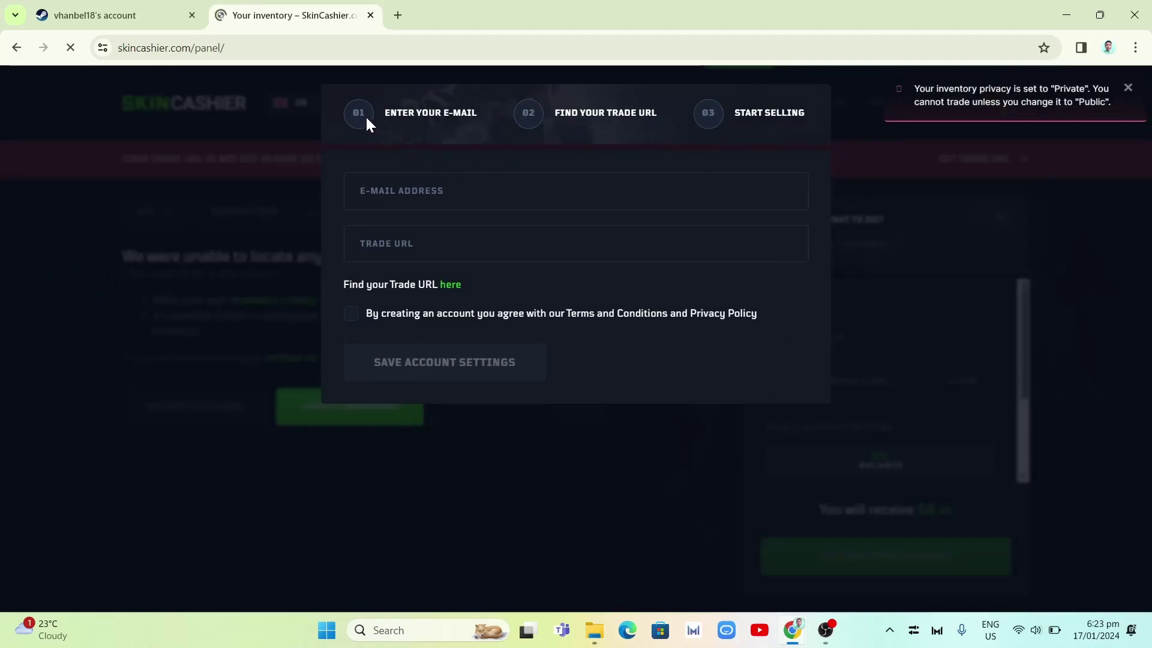
click(403, 191)
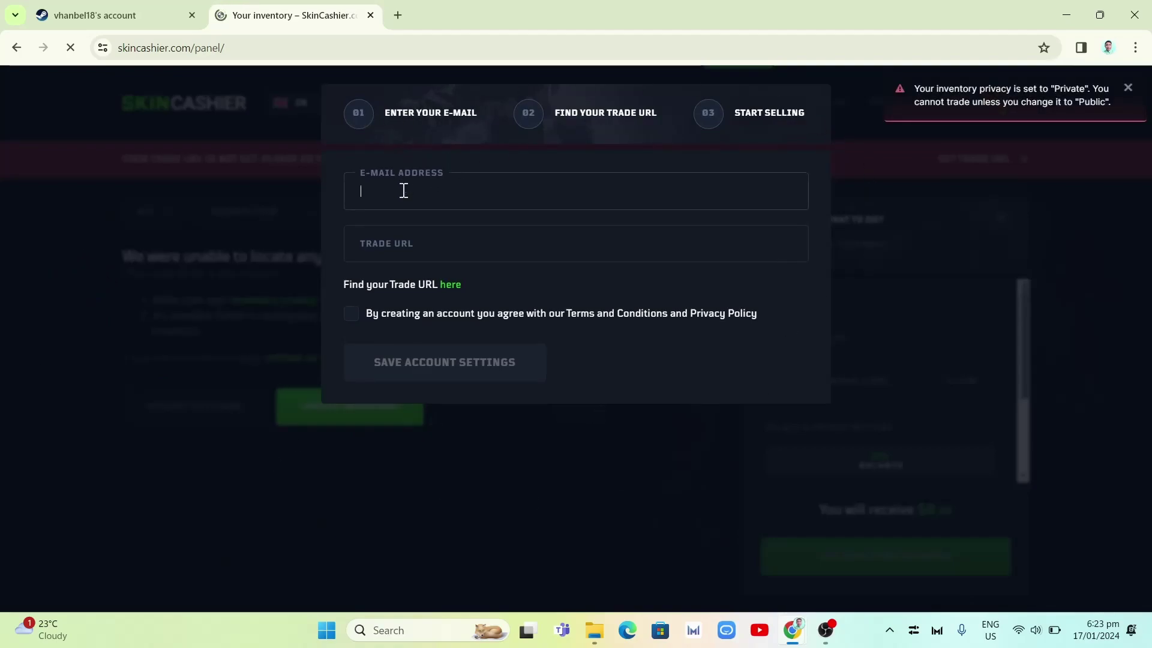
click(400, 248)
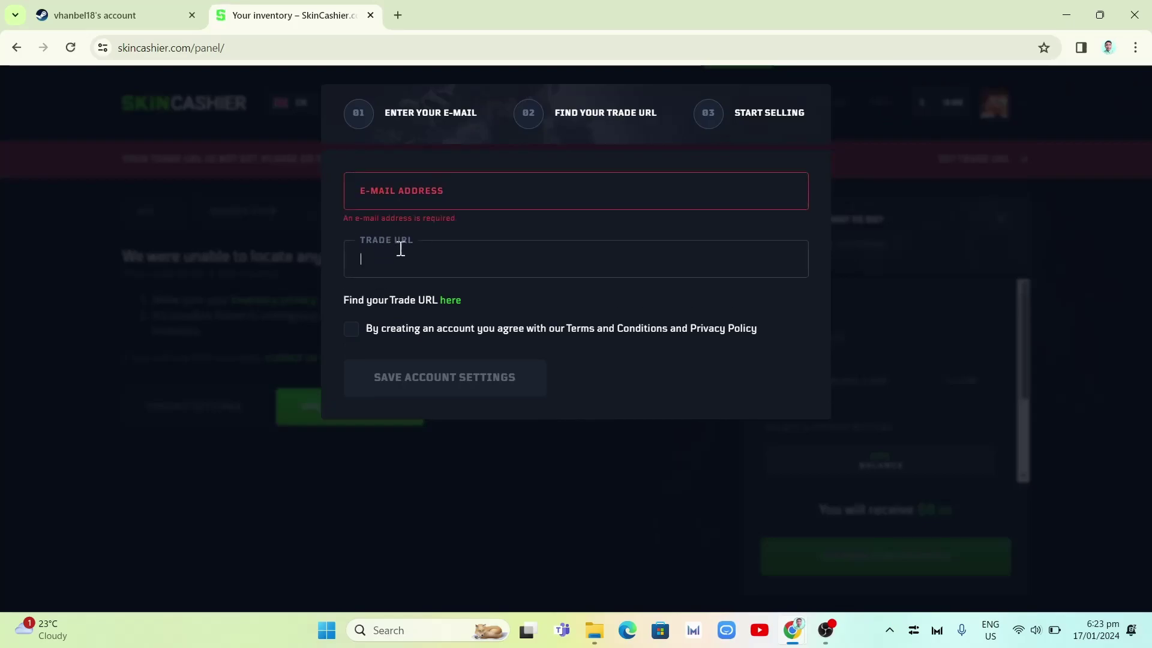
click(577, 119)
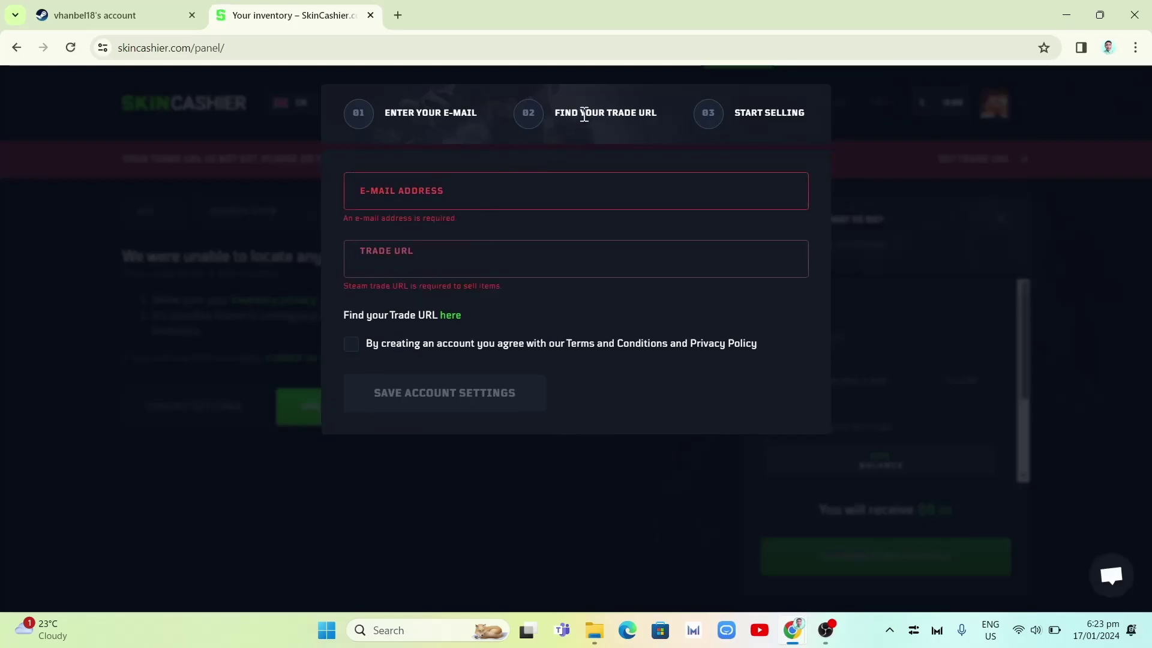
click(263, 443)
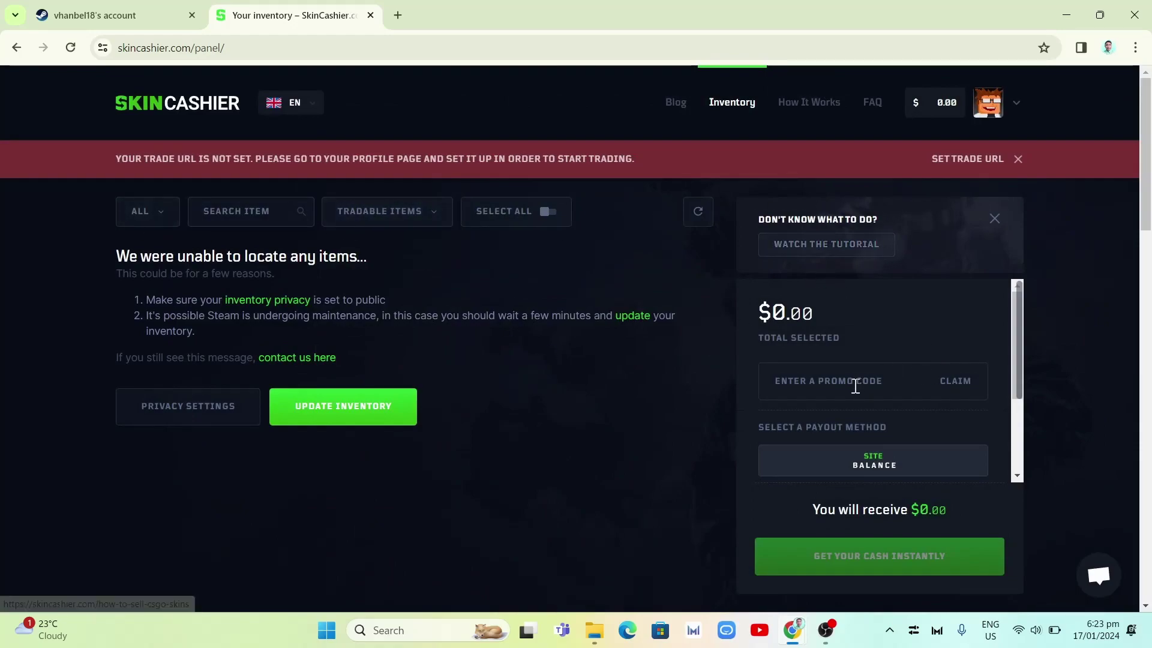
click(807, 376)
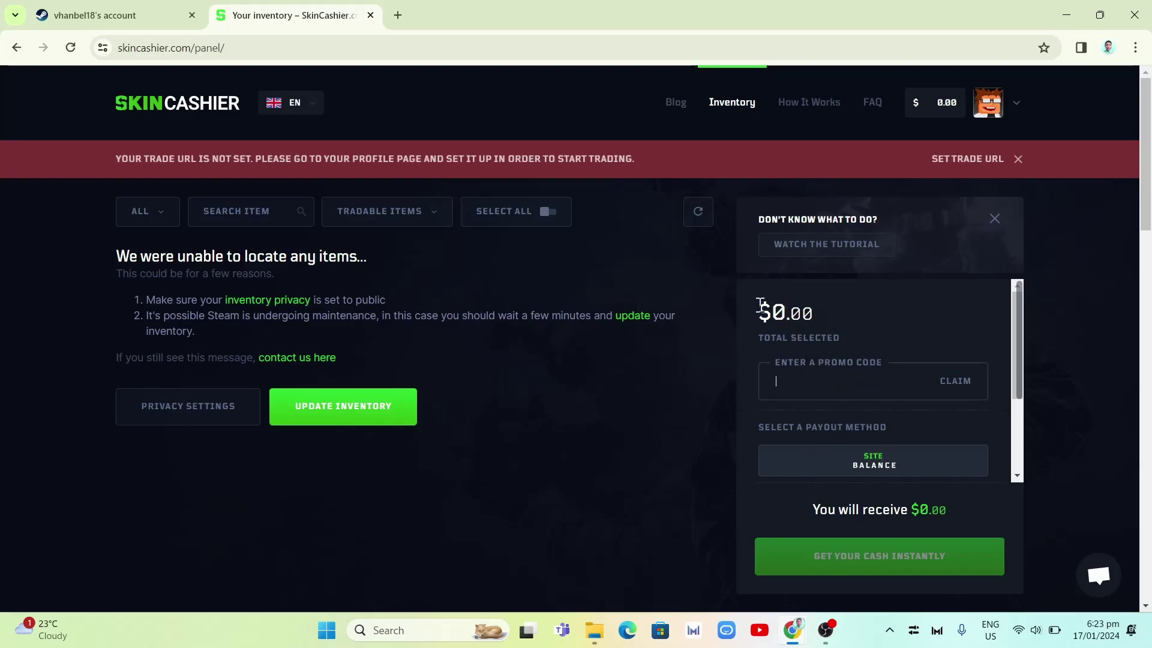
drag(759, 307, 814, 311)
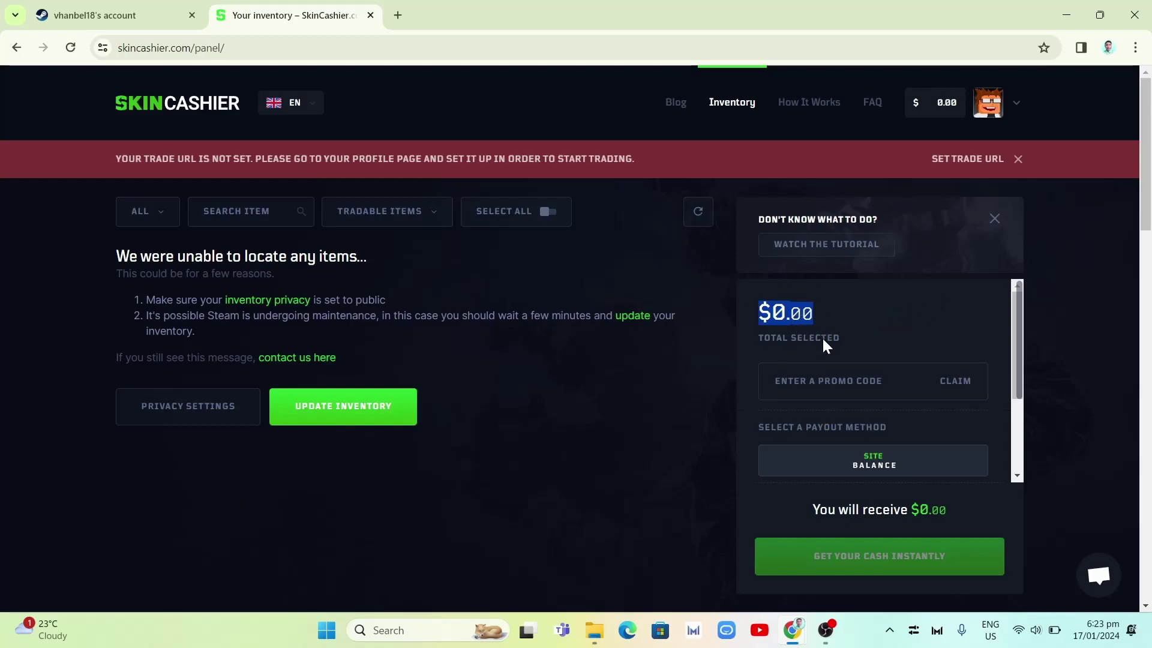
click(841, 311)
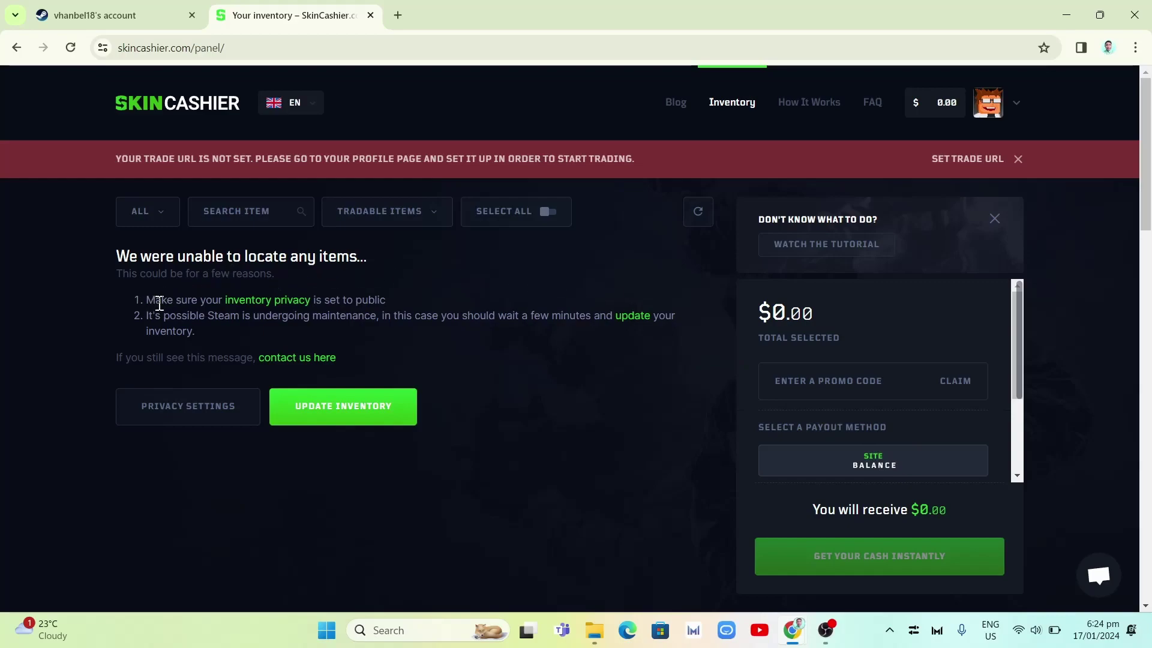
drag(144, 302, 349, 311)
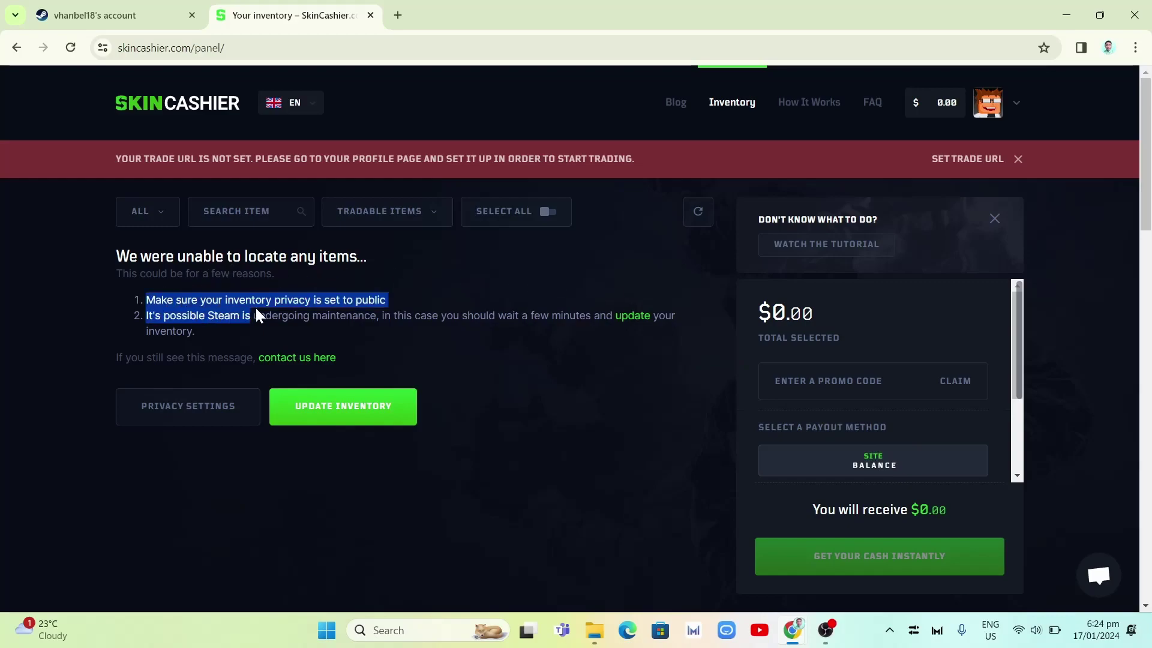
click(148, 317)
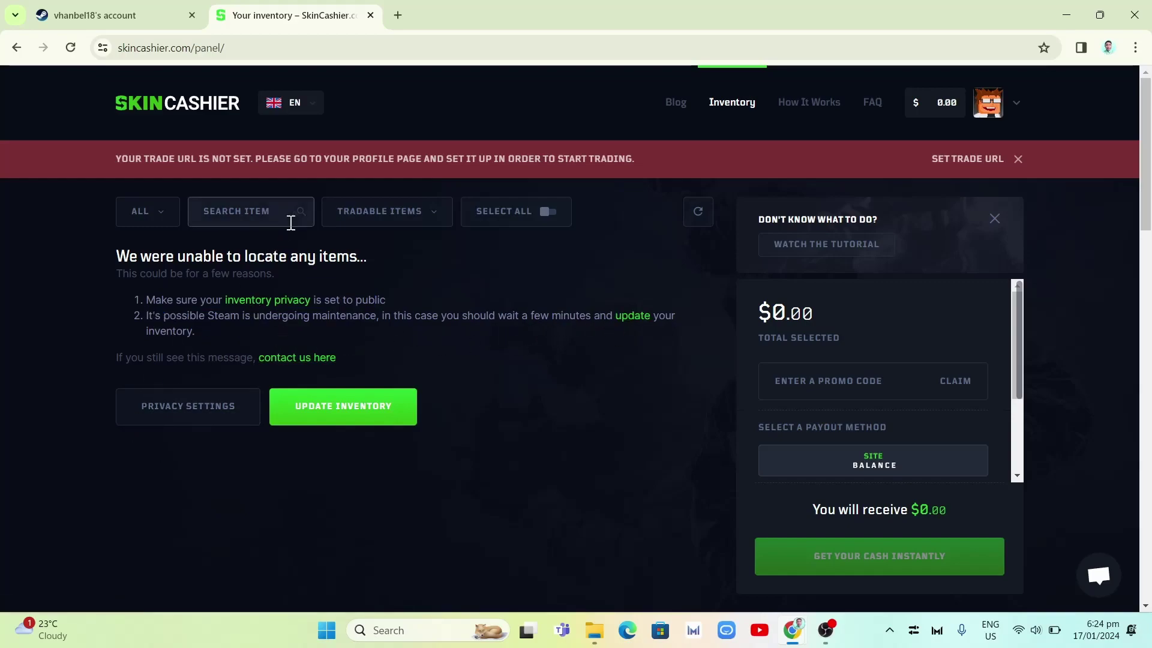
click(427, 217)
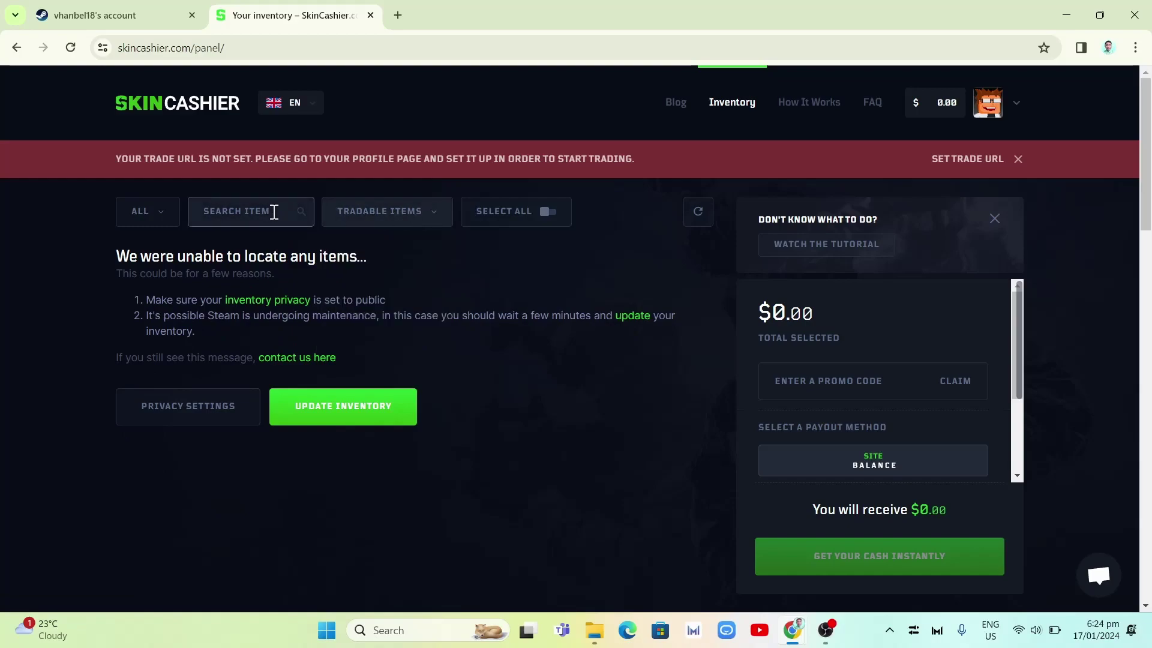